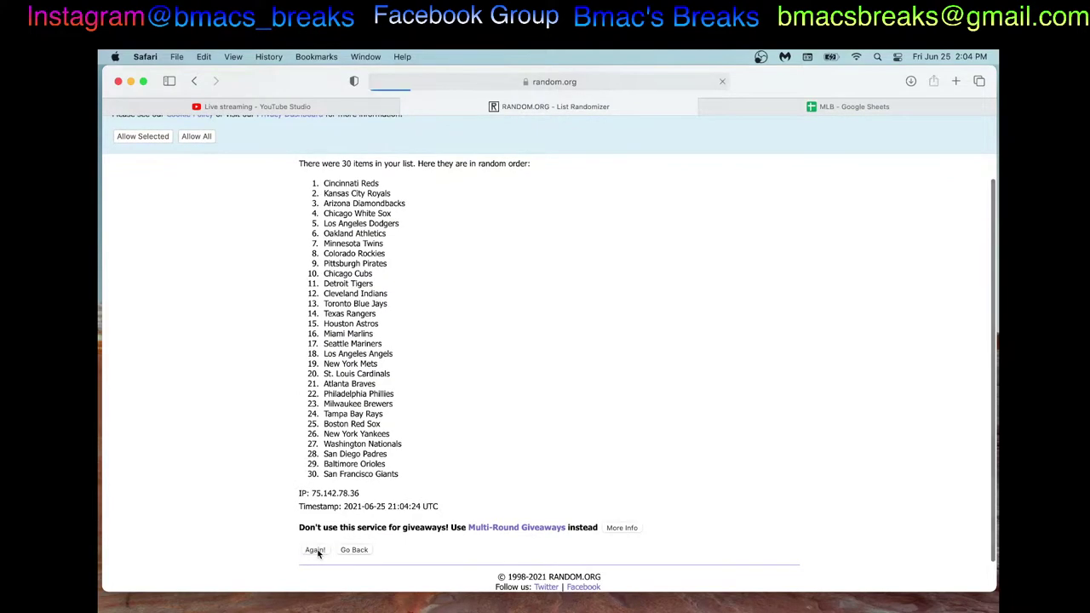
Step: Reshuffle the MLB team list on RANDOM.ORG nine more times
scroll(318, 554, "down", 5)
left_click(316, 558)
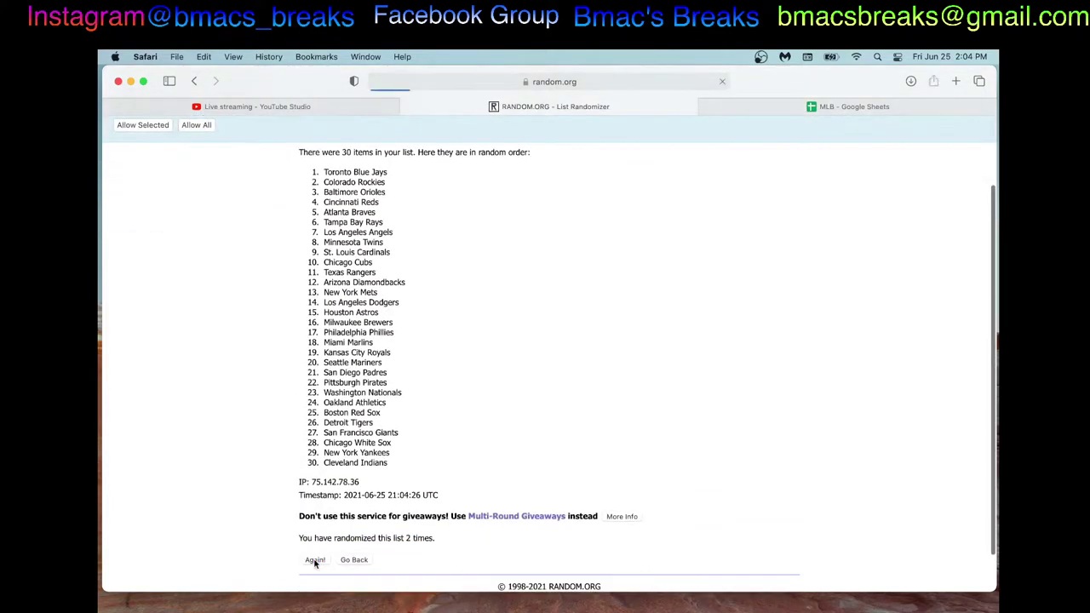
scroll(314, 567, "down", 3)
left_click(314, 565)
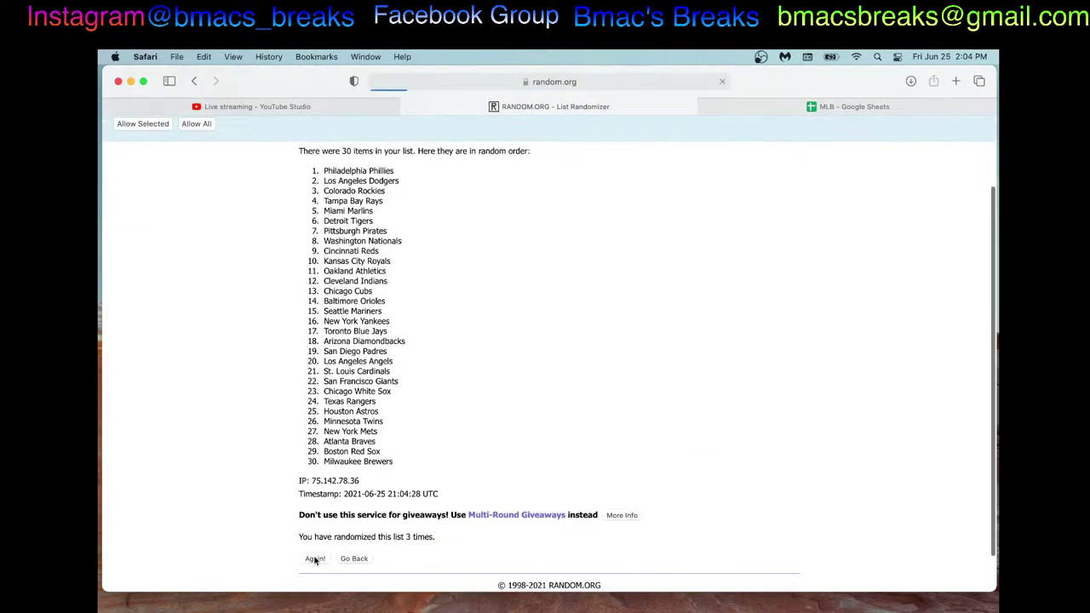
scroll(315, 562, "down", 4)
left_click(314, 571)
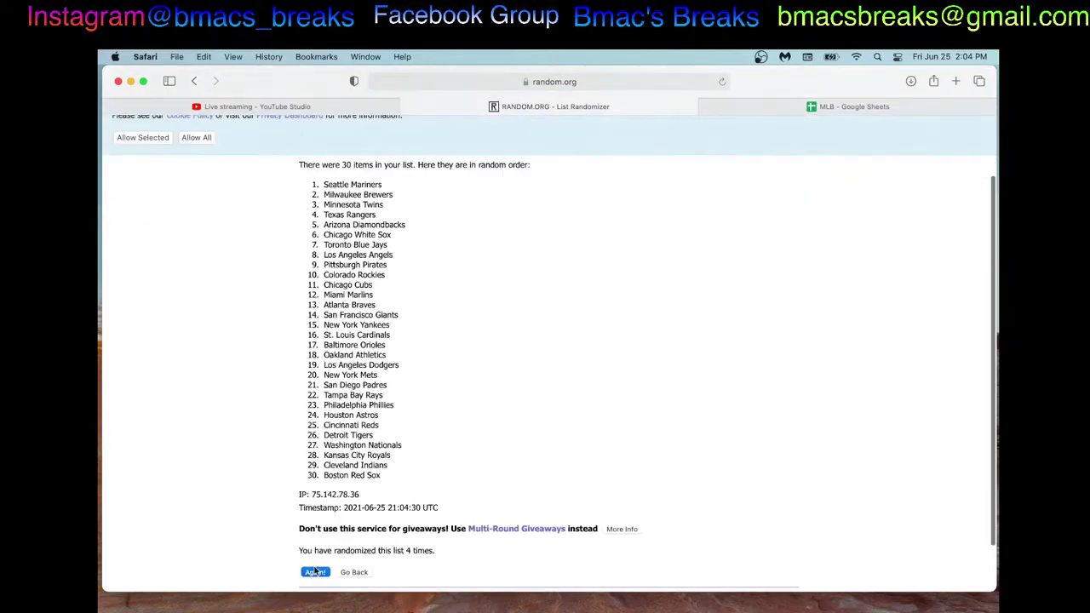
scroll(314, 569, "down", 4)
left_click(315, 569)
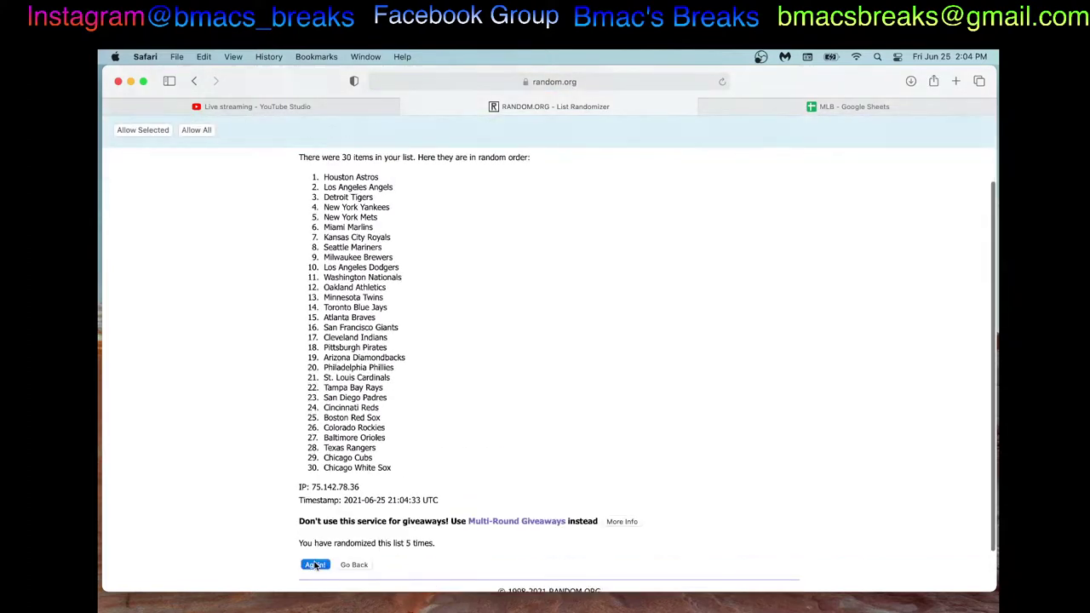
scroll(314, 567, "down", 4)
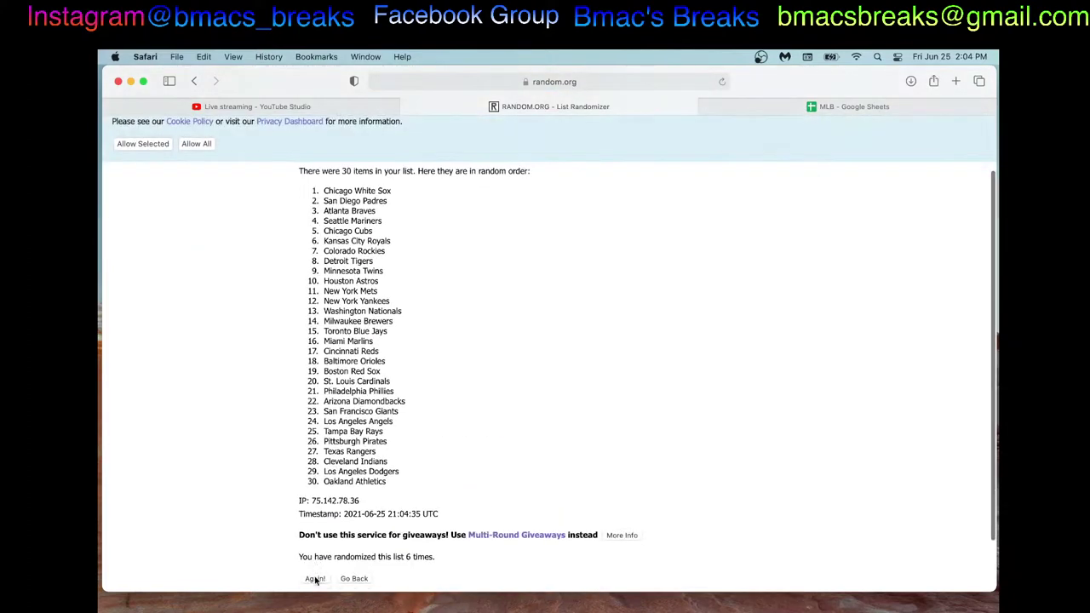
left_click(314, 583)
scroll(315, 580, "down", 4)
left_click(315, 575)
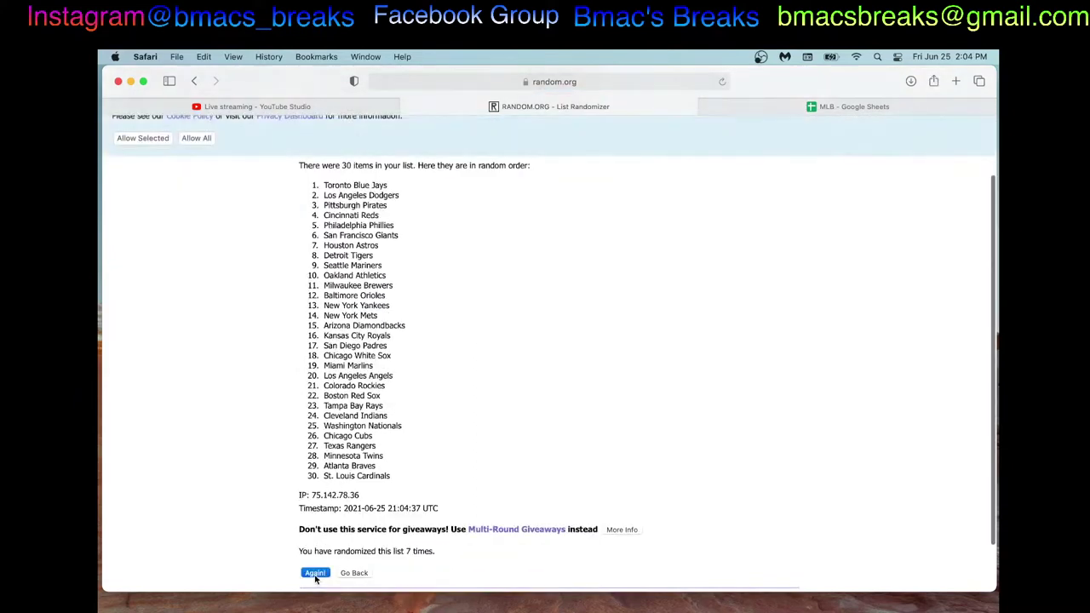
scroll(315, 579, "down", 4)
left_click(315, 575)
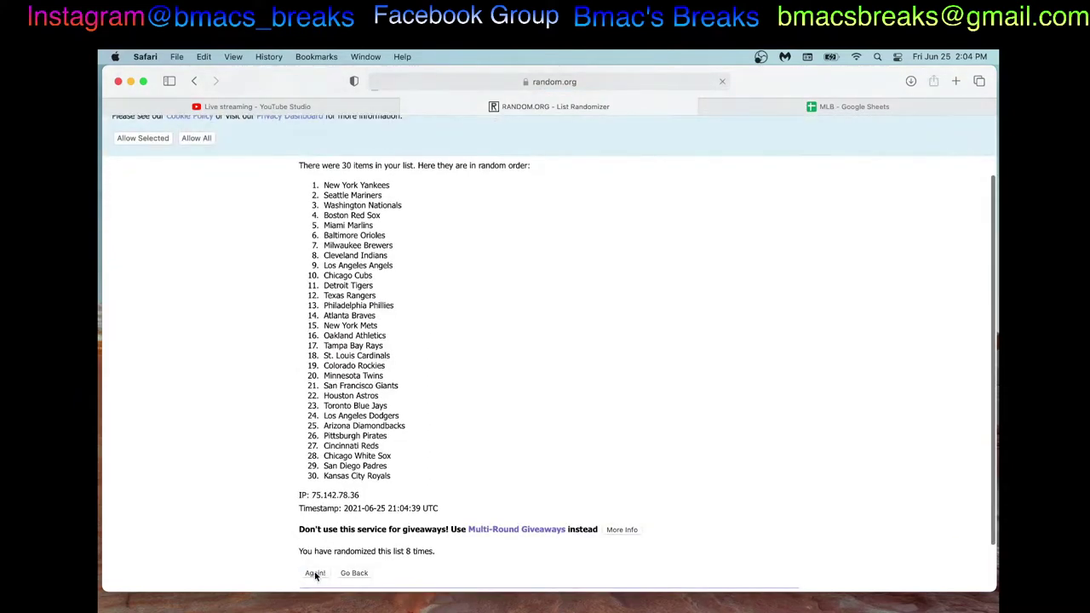
scroll(315, 577, "down", 4)
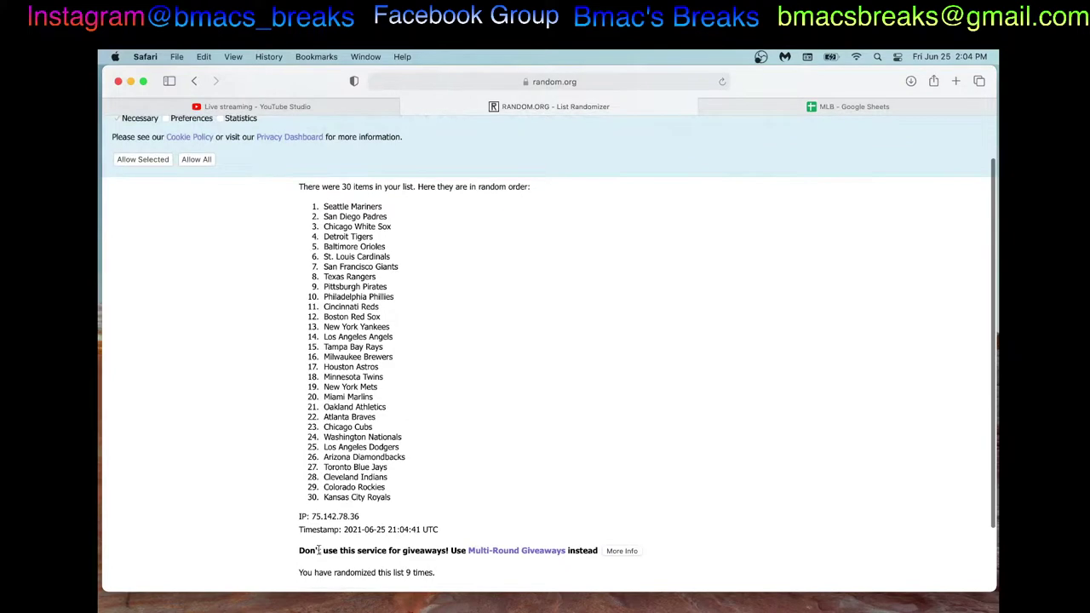
scroll(318, 550, "down", 1)
left_click(316, 563)
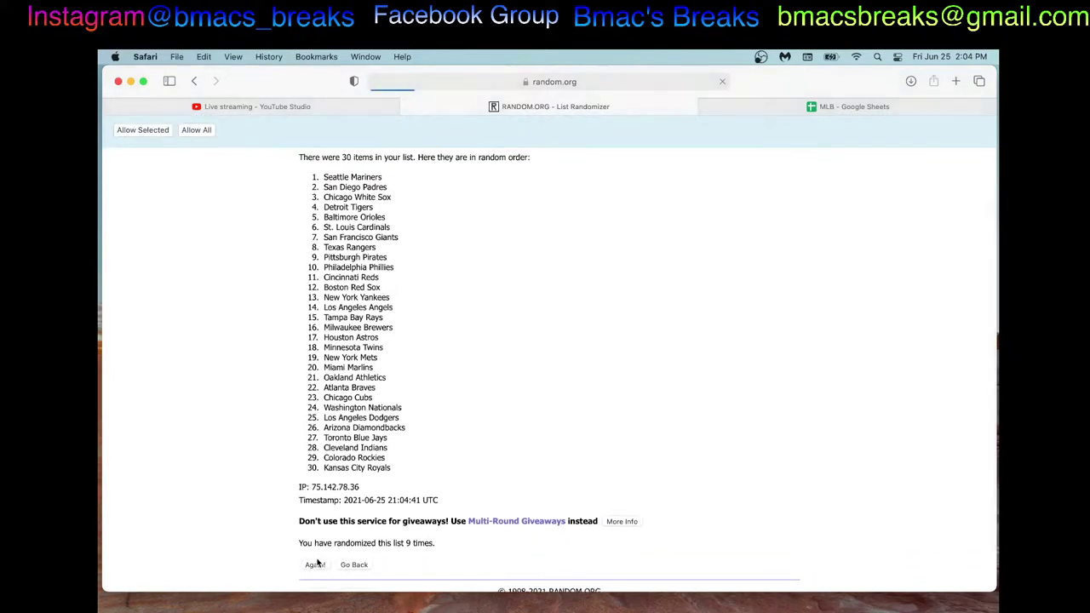
scroll(316, 560, "down", 4)
scroll(316, 562, "down", 1)
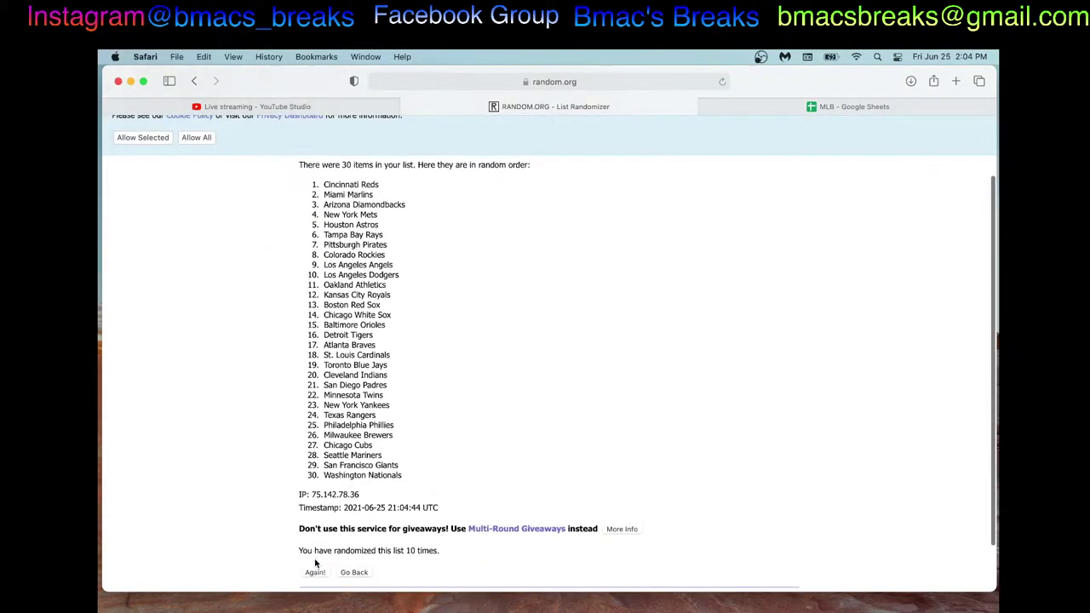
left_click(315, 574)
scroll(315, 562, "down", 3)
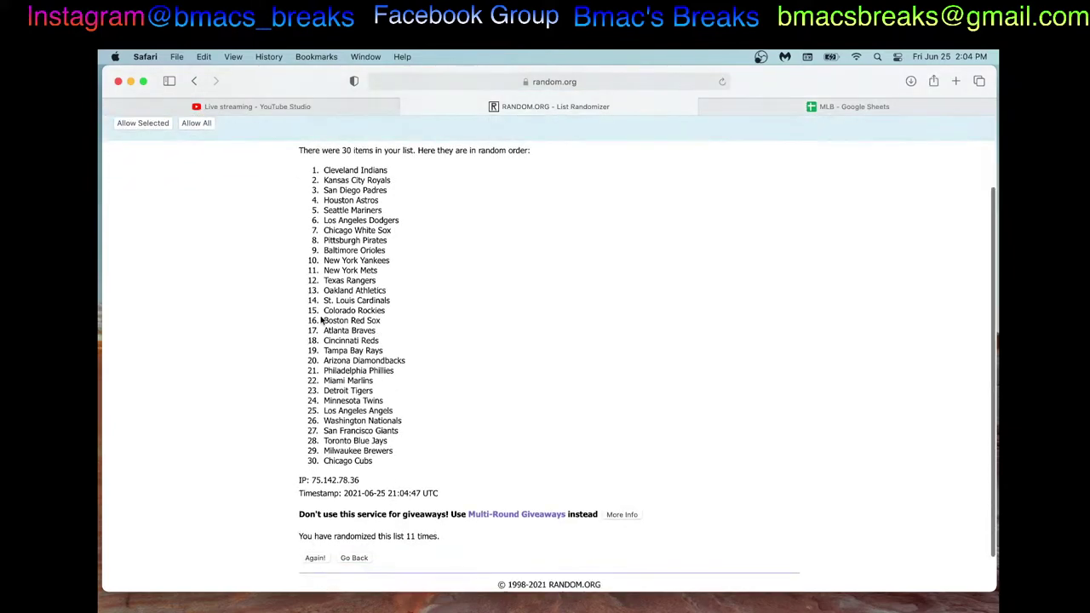
Step: Copy the final 30-team order and paste it into column B starting at B1
left_click_drag(323, 170, 514, 467)
right_click(460, 406)
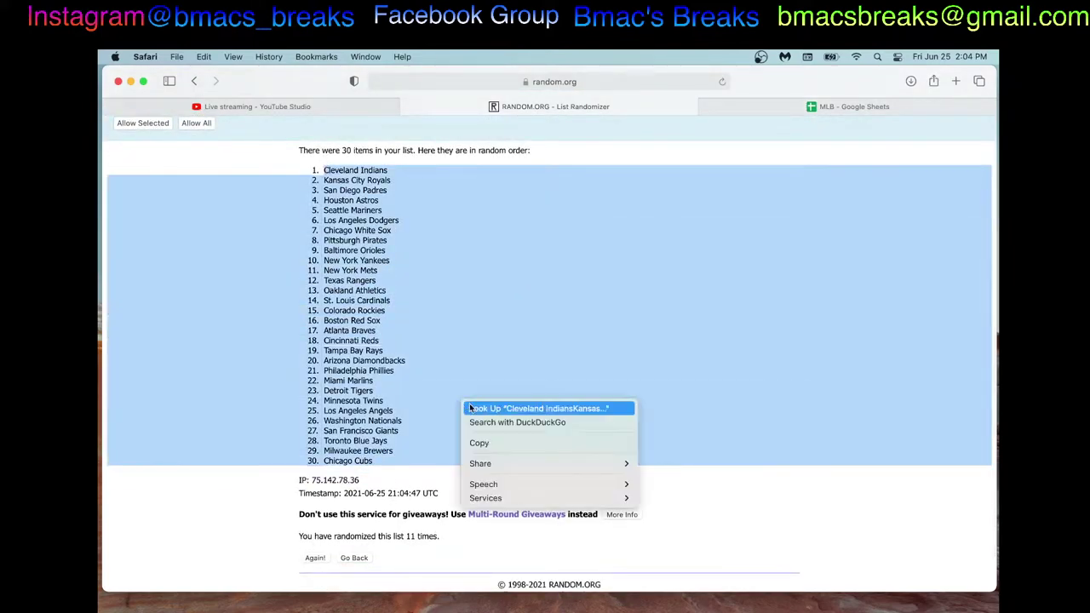
left_click(488, 438)
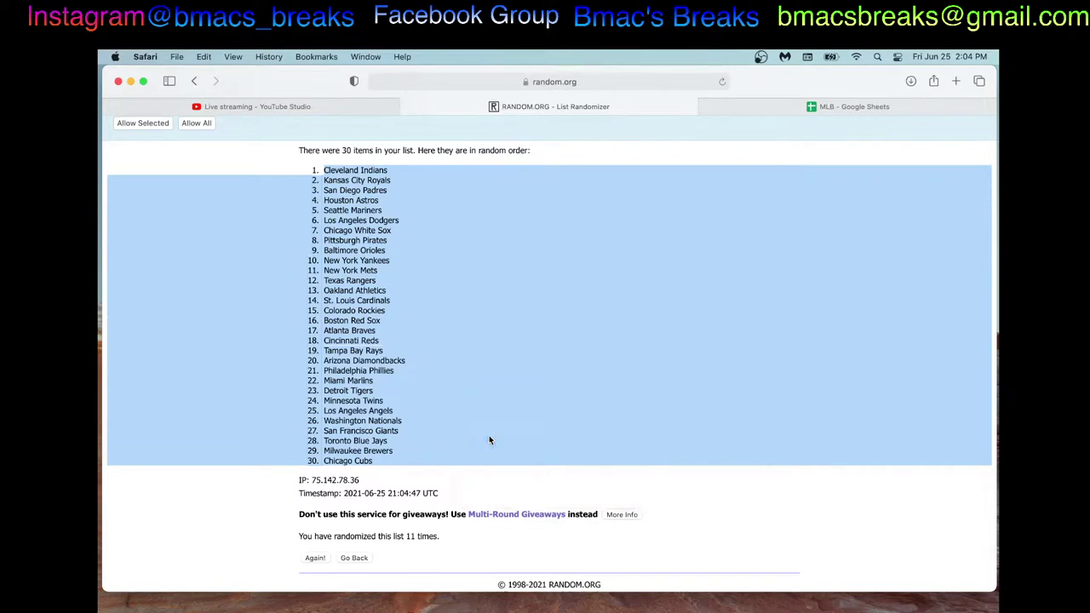
left_click(848, 106)
left_click(252, 174)
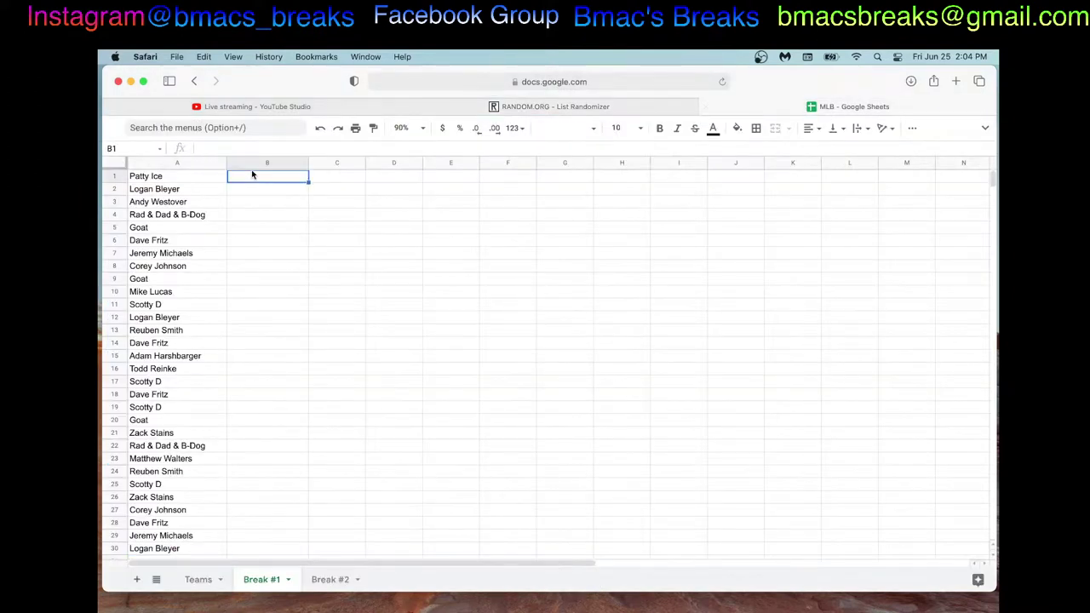
key("super+v")
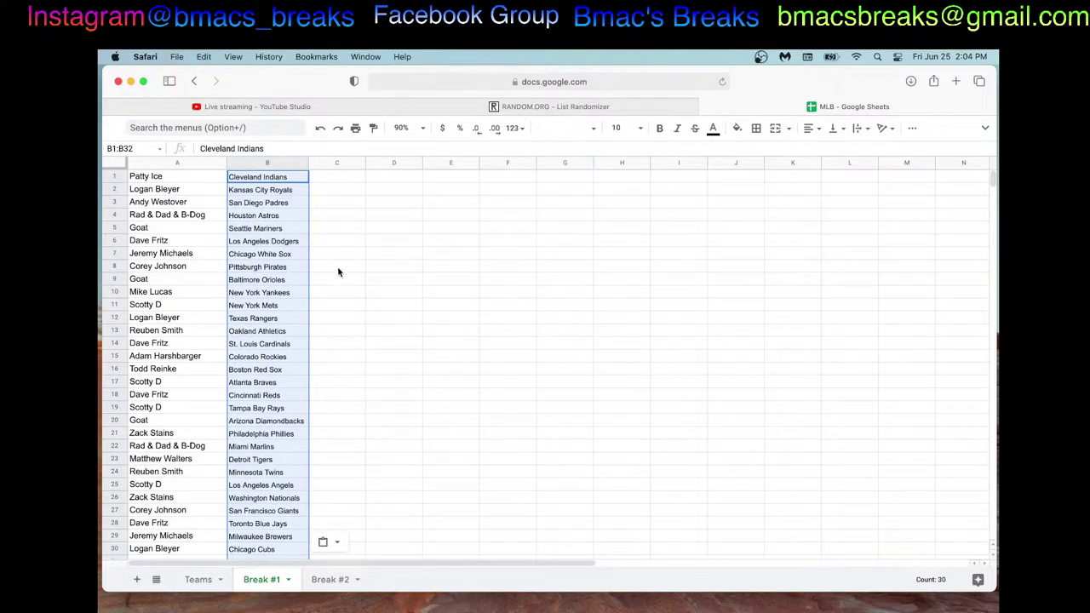
left_click(338, 270)
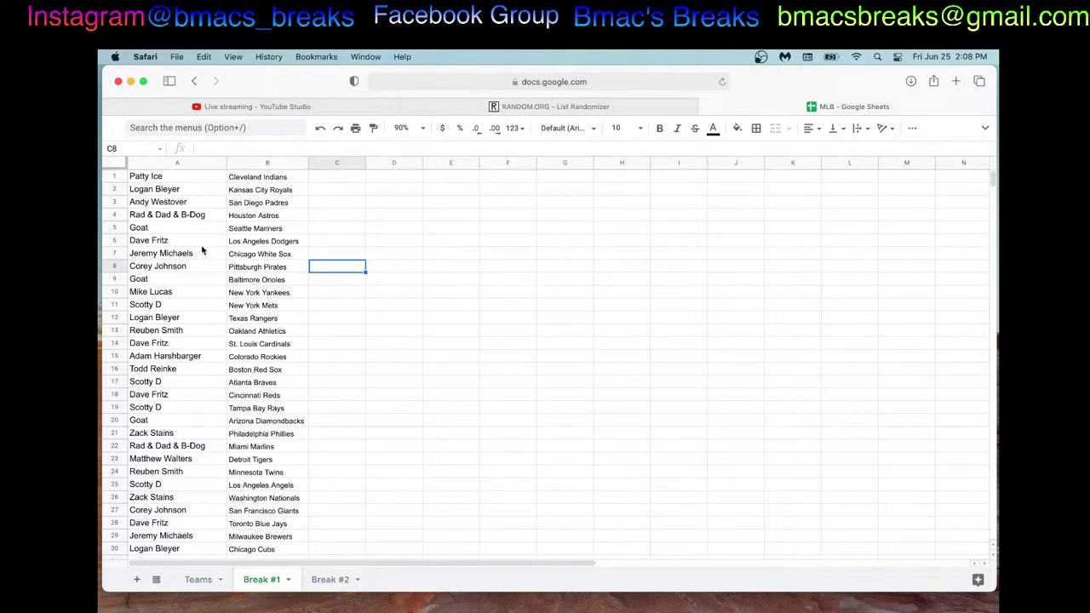
Step: Replace the participant name in A26 with the name from A17
left_click(193, 501)
double_click(193, 501)
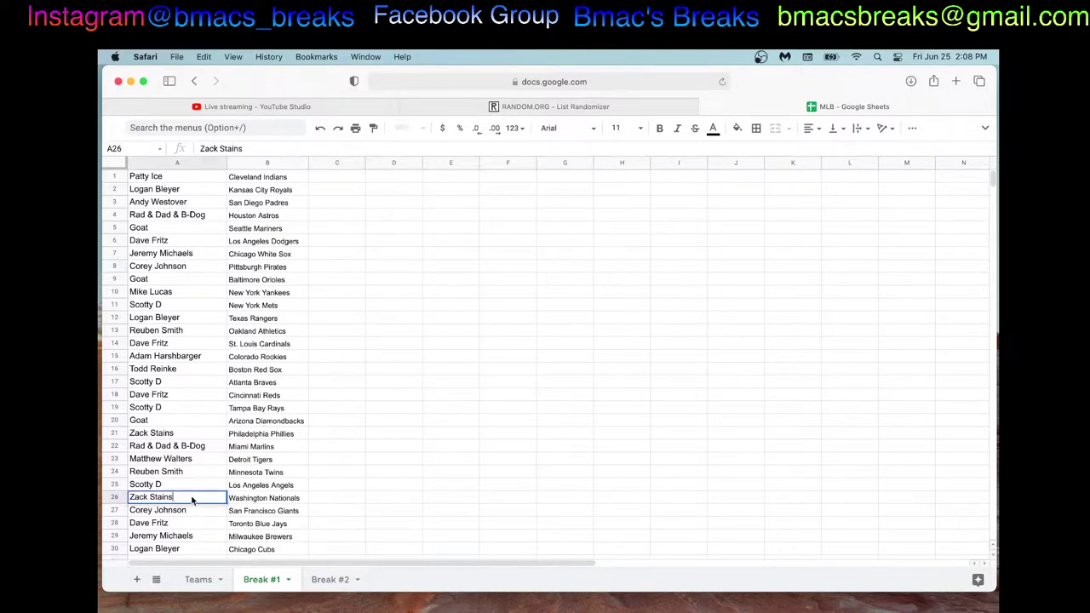
type("S")
key("BackSpace")
key("BackSpace")
key("BackSpace")
key("BackSpace")
key("BackSpace")
key("BackSpace")
key("BackSpace")
key("BackSpace")
key("BackSpace")
key("BackSpace")
key("BackSpace")
key("BackSpace")
type("Scotty D")
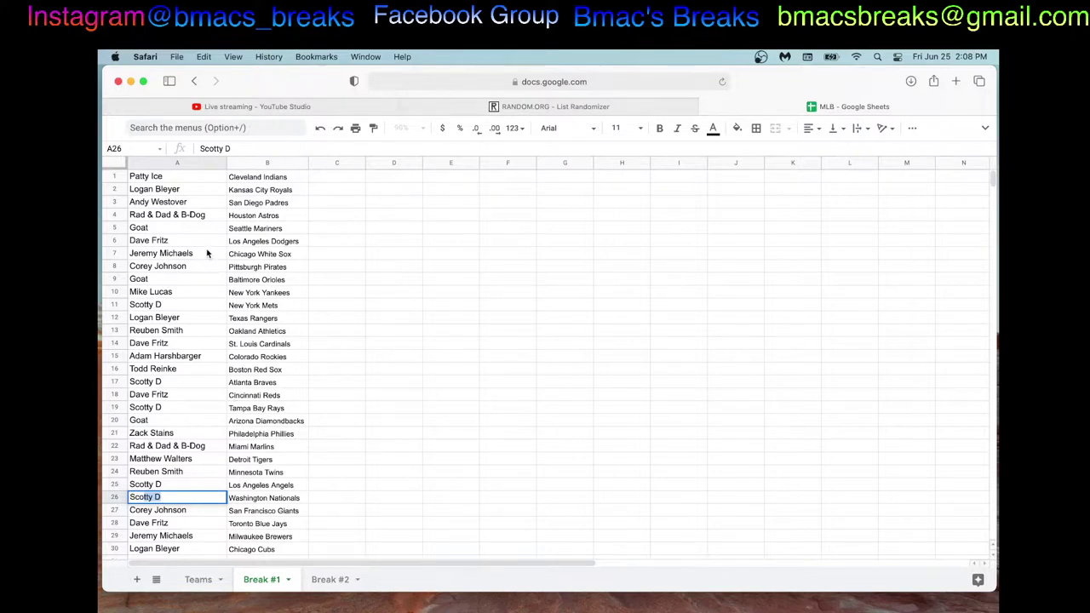
Step: Enter A26's former participant name in A17 using the autocomplete suggestion
left_click(195, 385)
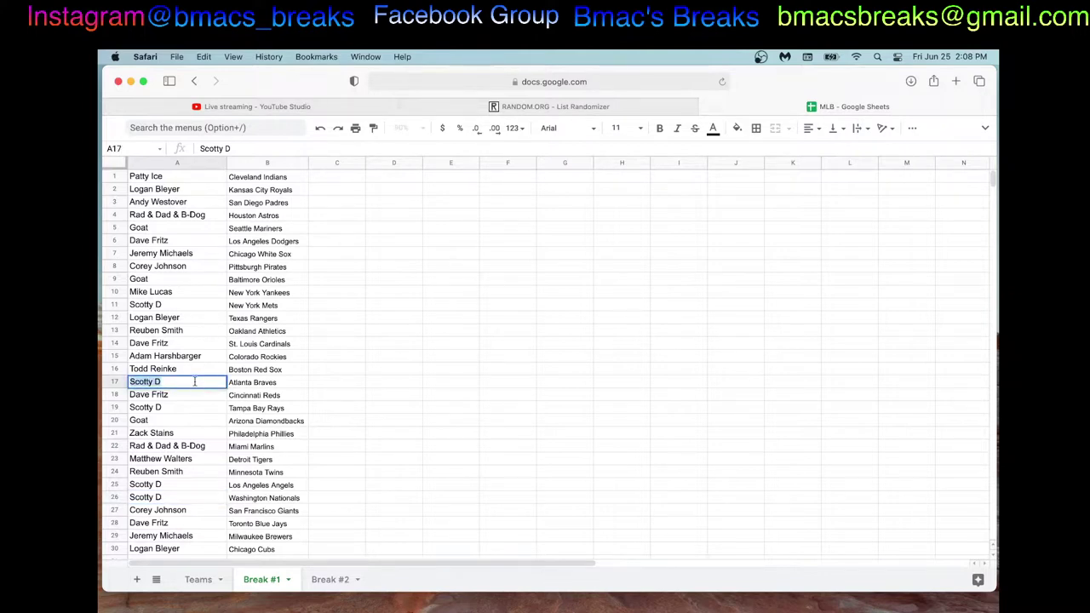
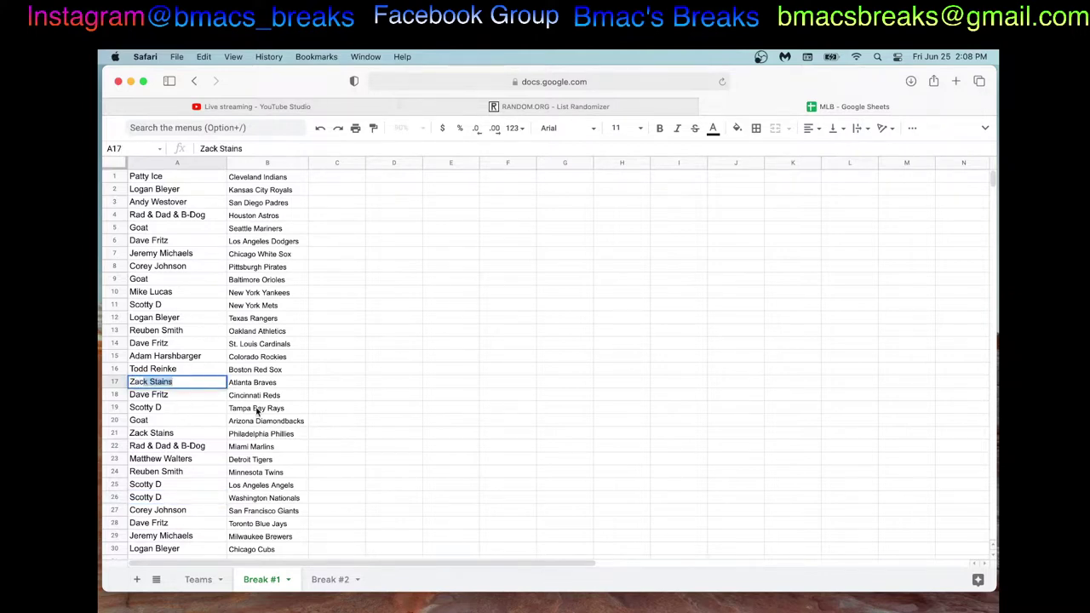
left_click(353, 375)
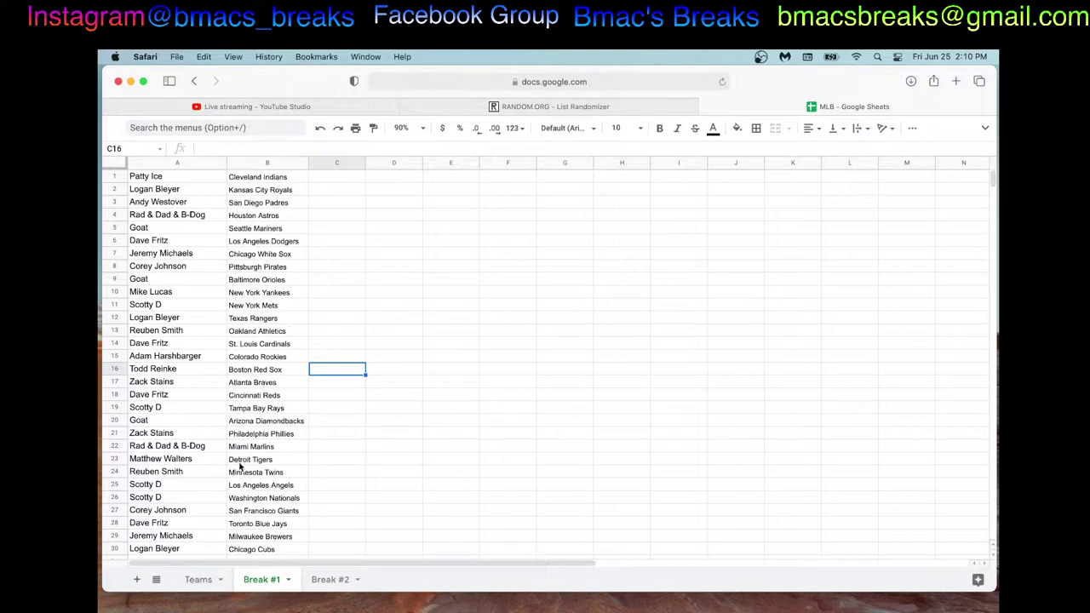
Step: Put A14's participant into A29 and paste A29's former participant into A14
left_click(200, 535)
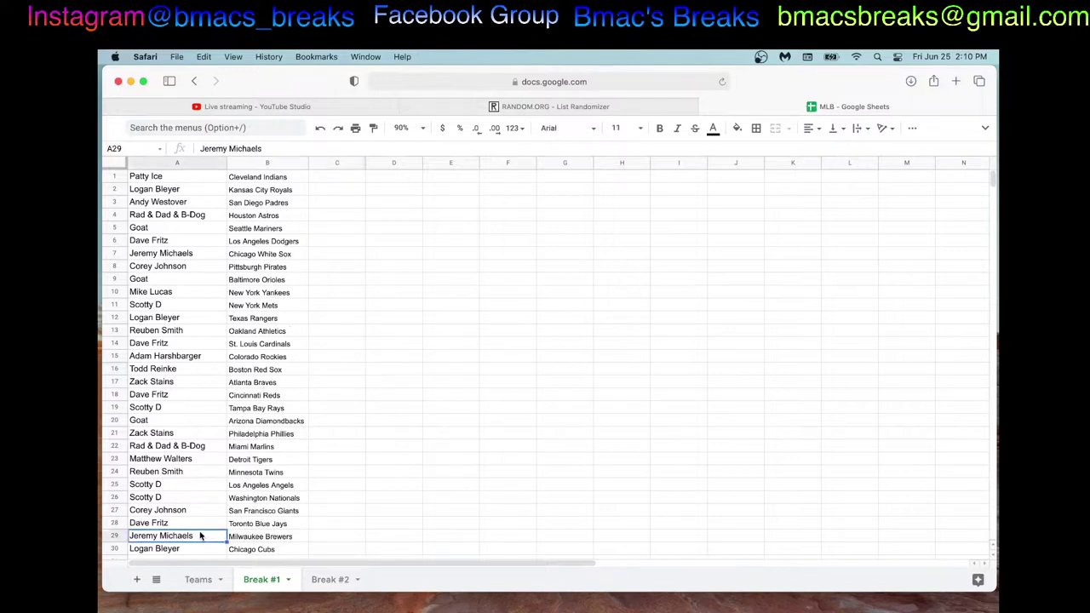
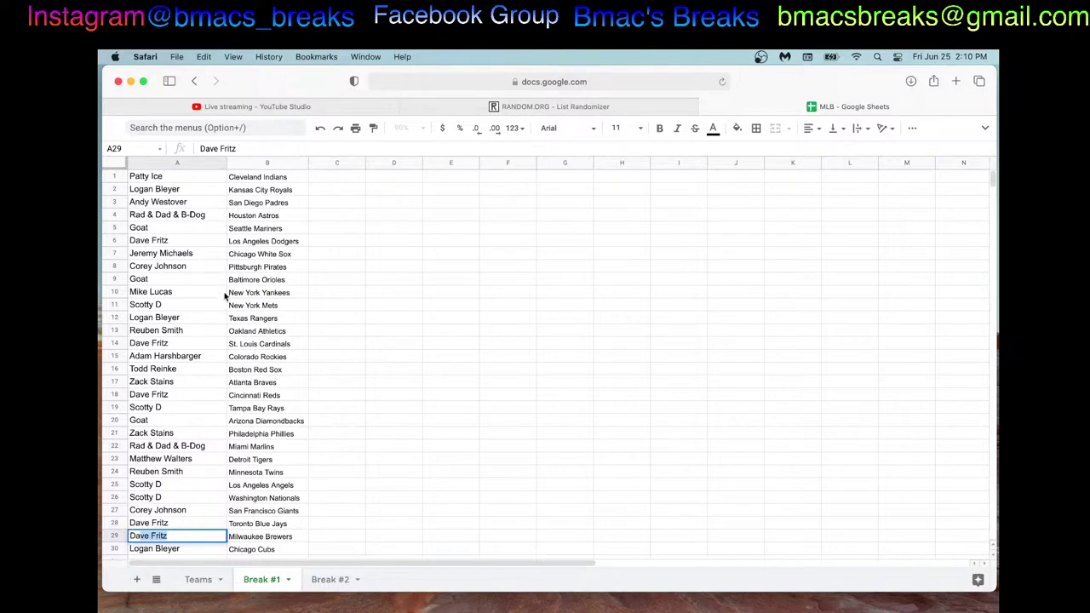
double_click(205, 341)
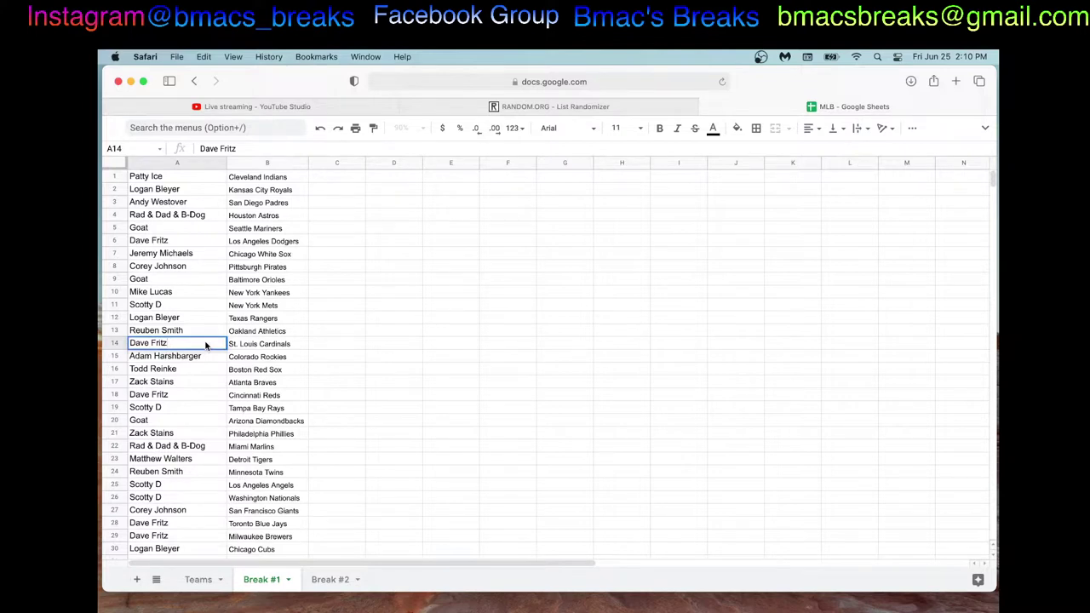
triple_click(204, 342)
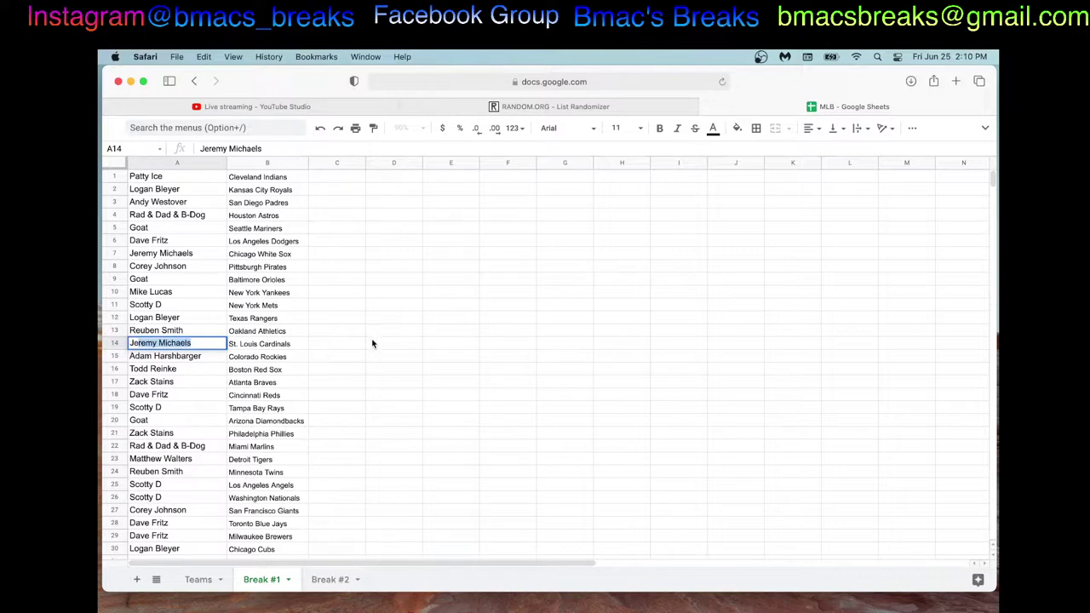
left_click(373, 344)
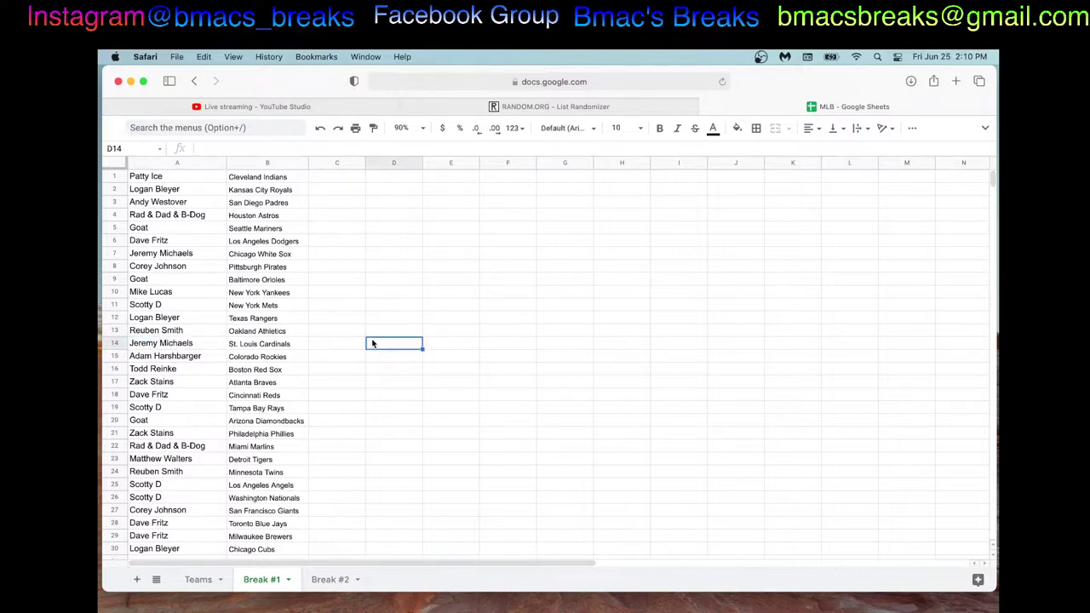